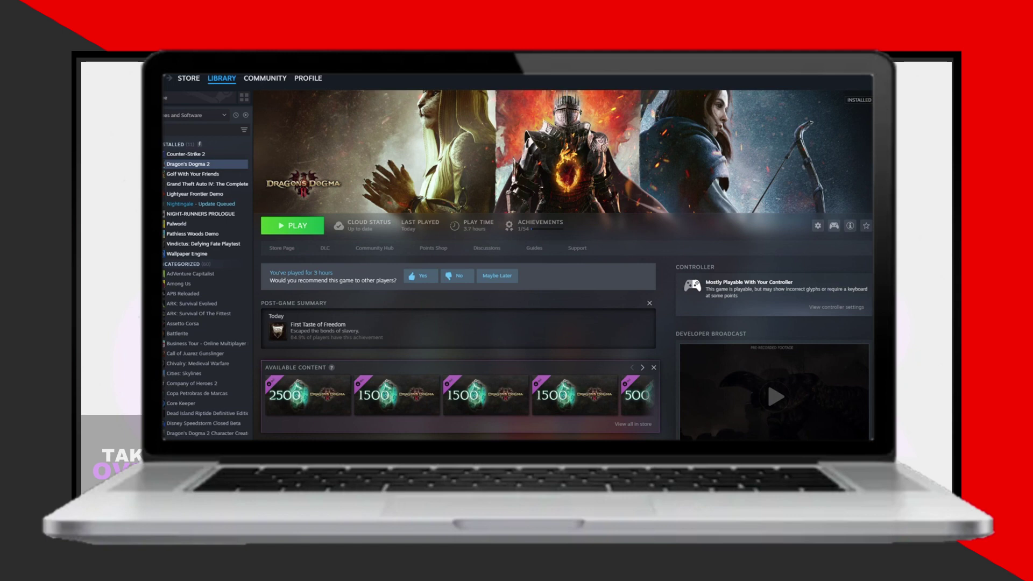
Step: Browse Dragon's Dogma 2's local files from its library entry via Manage
{"action": "right_click", "coordinate": [200, 164]}
{"action": "mouse_move", "coordinate": [224, 222]}
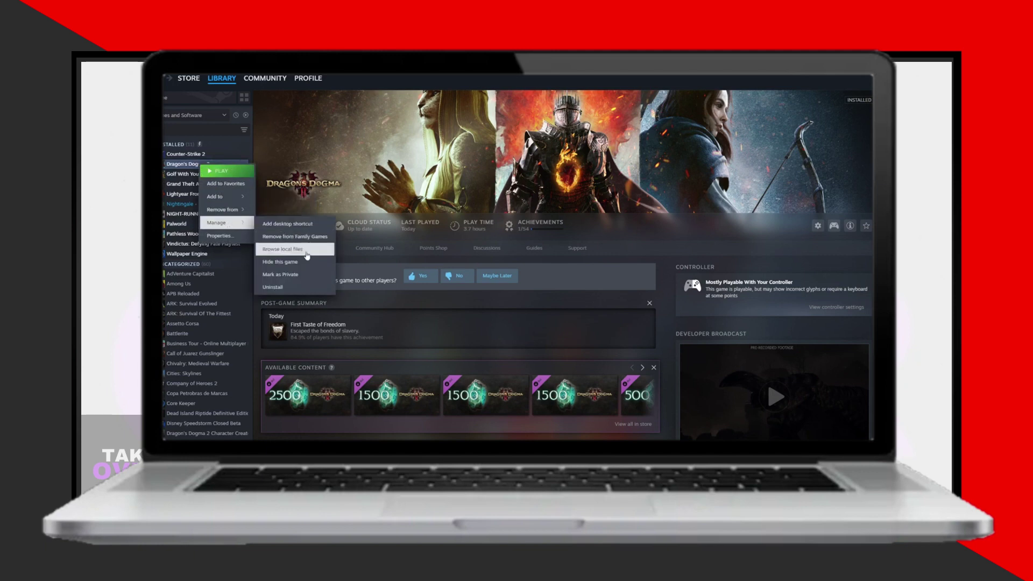
{"action": "left_click", "coordinate": [307, 253]}
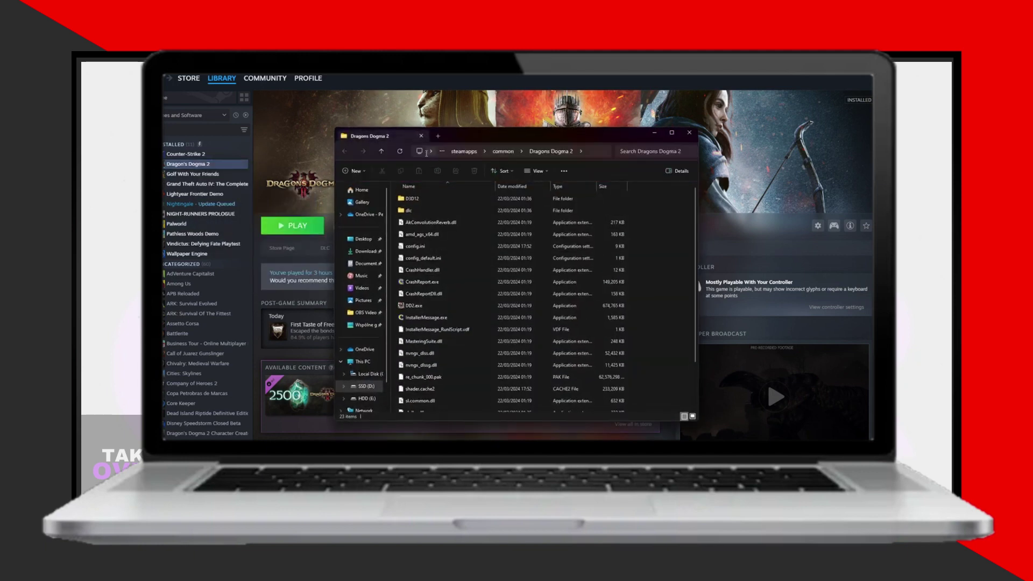
Step: Navigate up to the Steam folder, then into userdata and the account subfolder
{"action": "left_click", "coordinate": [382, 153]}
{"action": "left_click", "coordinate": [382, 154]}
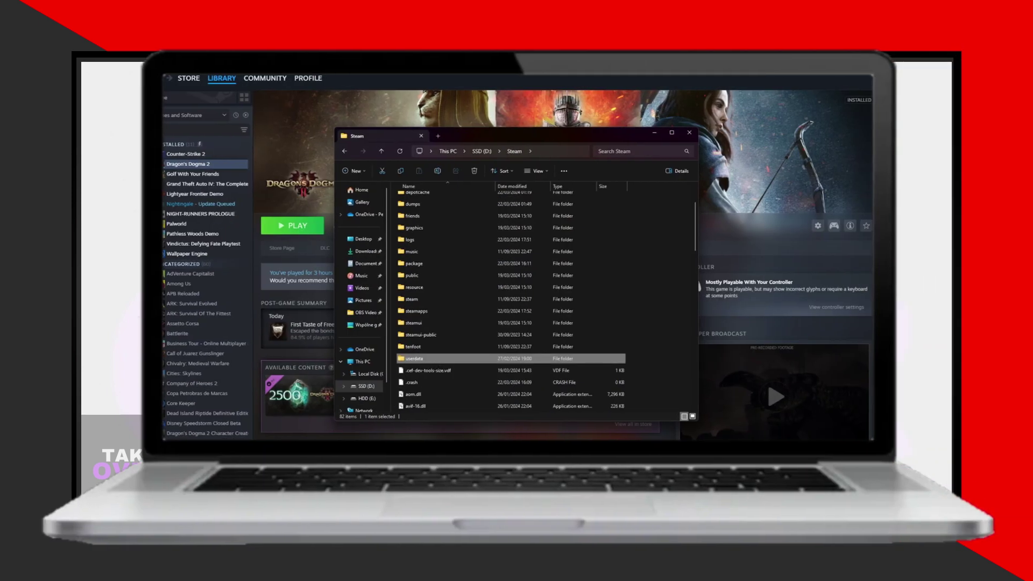
{"action": "key", "text": "Return"}
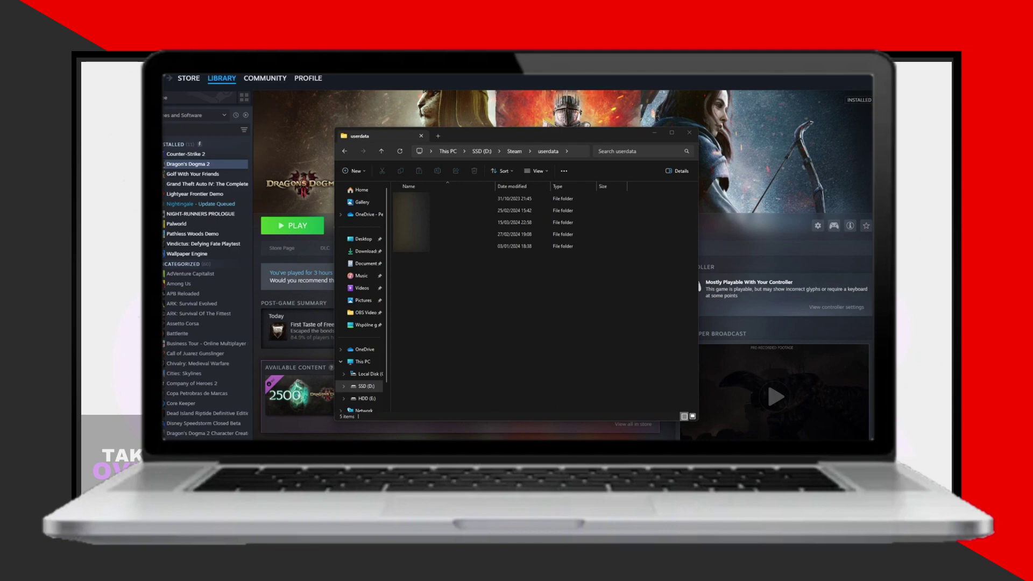
{"action": "key", "text": "Return"}
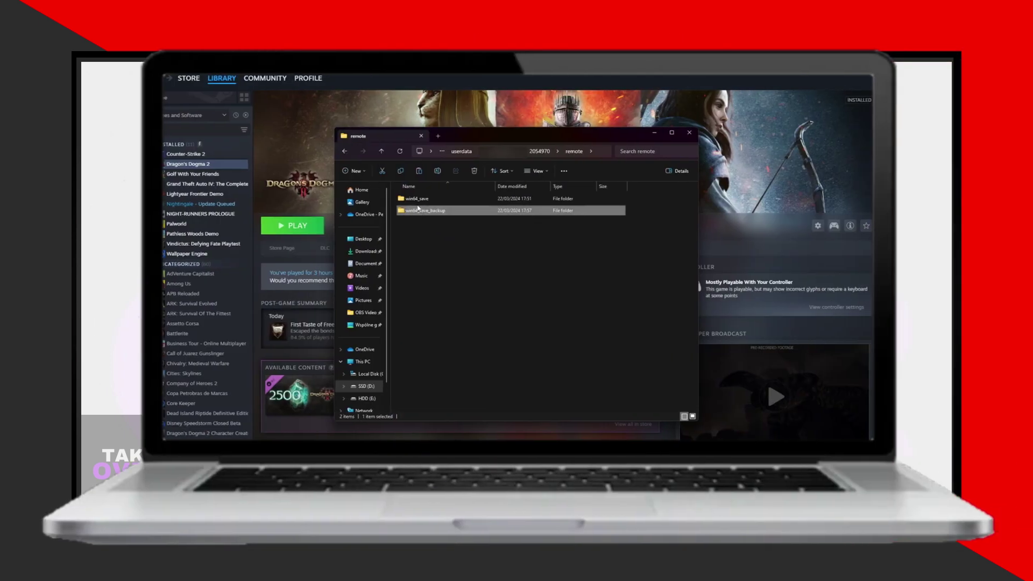
Step: Delete the win64_save folder from the remote save folder, leaving the backup
{"action": "left_click", "coordinate": [418, 199]}
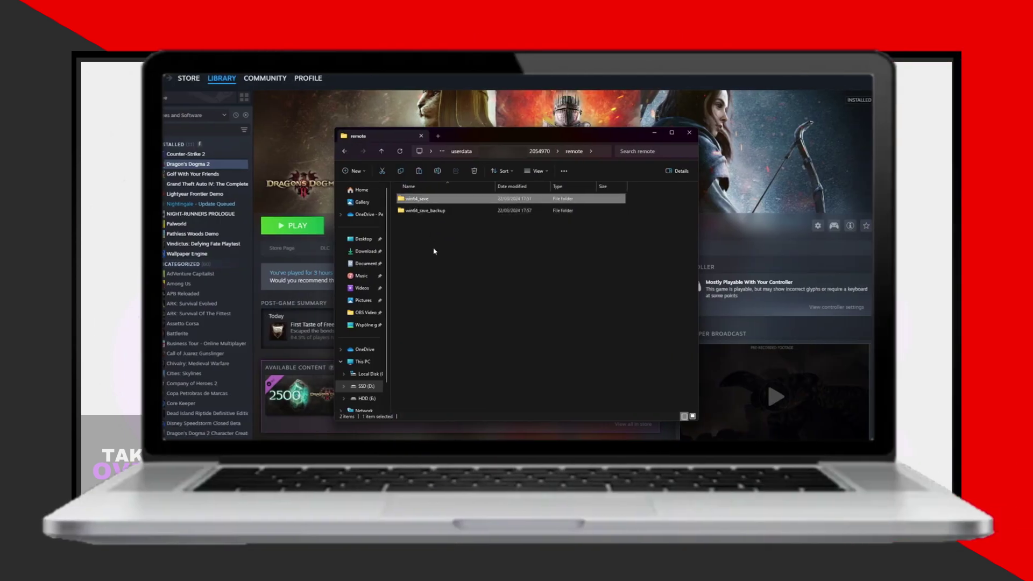
{"action": "key", "text": "Delete"}
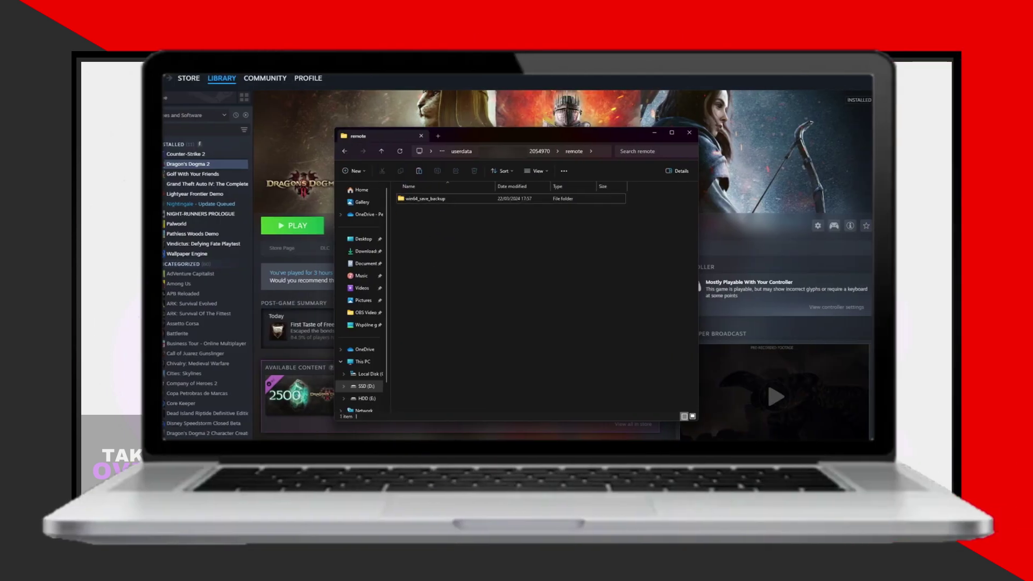
{"action": "key", "text": "alt+F4"}
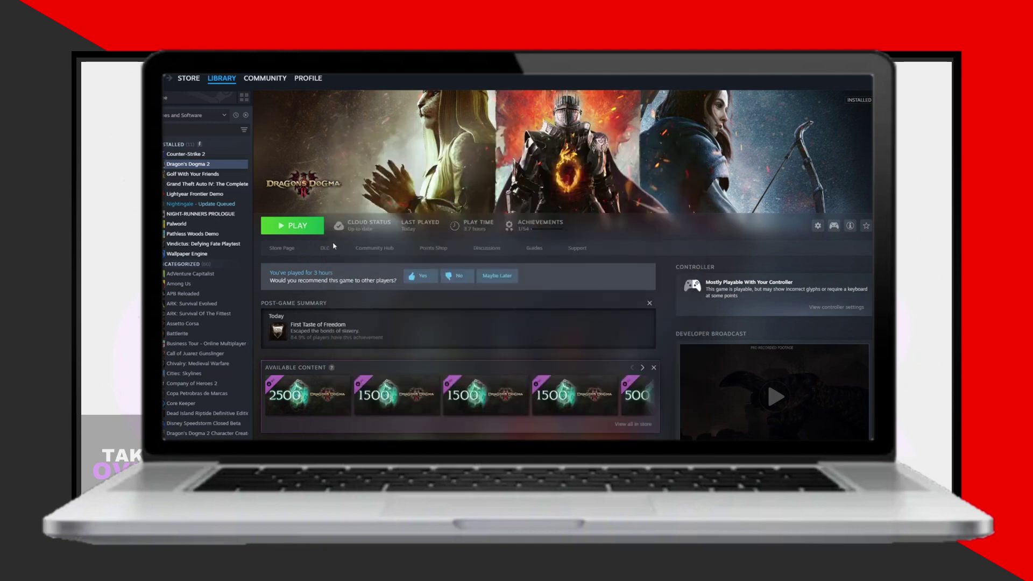
Step: Show Dragon's Dogma 2's general properties with the Steam Cloud settings
{"action": "right_click", "coordinate": [194, 165]}
{"action": "left_click", "coordinate": [223, 243]}
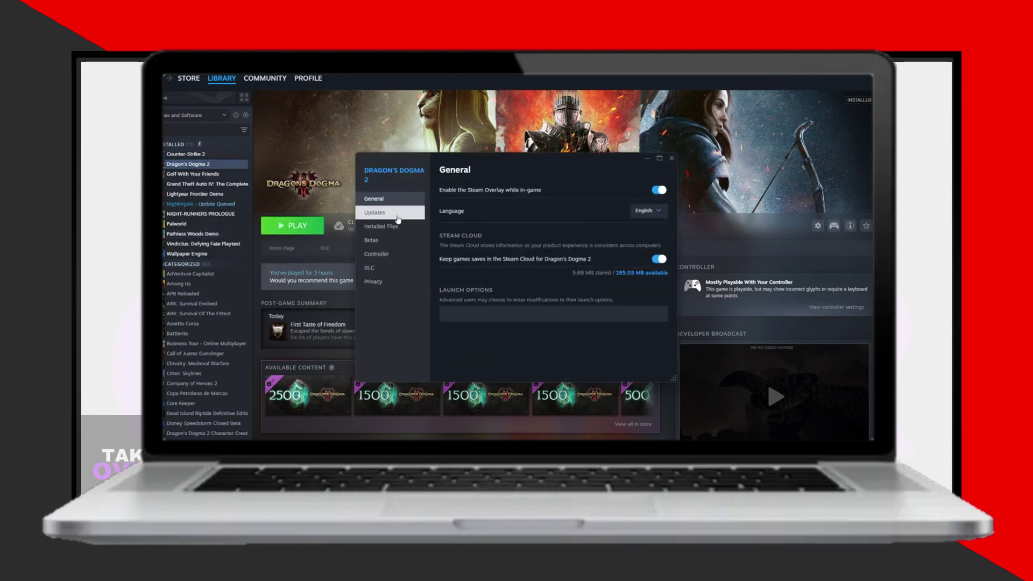